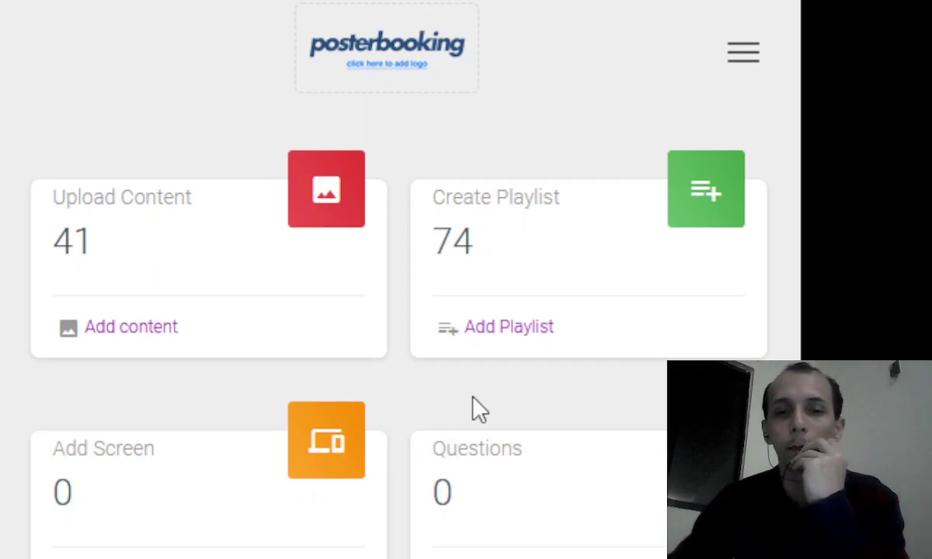
scroll(277, 450, down, 3)
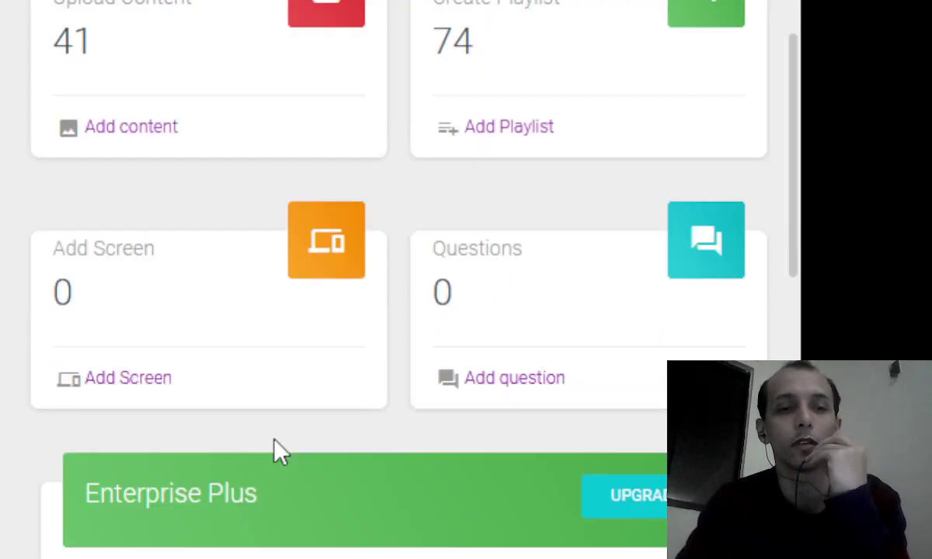
scroll(276, 443, down, 5)
scroll(277, 439, down, 5)
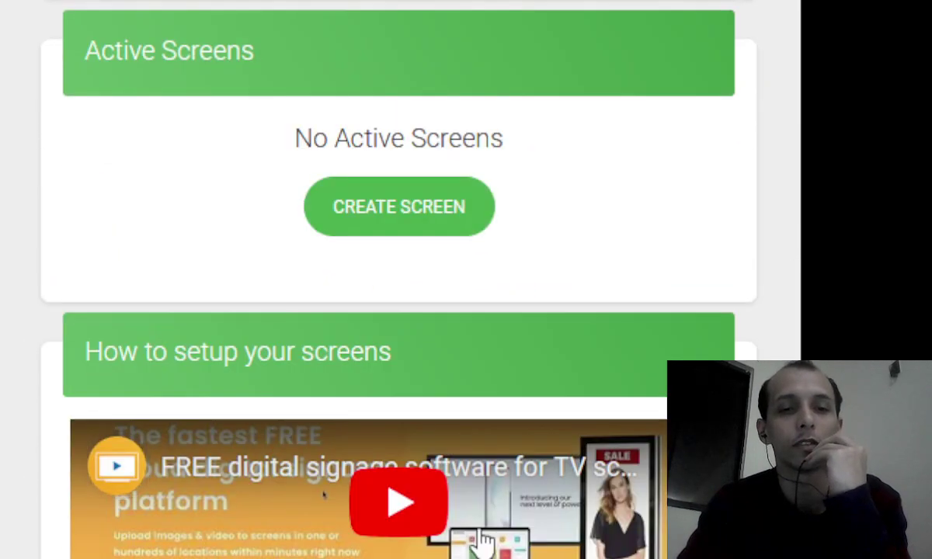
scroll(324, 494, up, 4)
scroll(324, 495, down, 3)
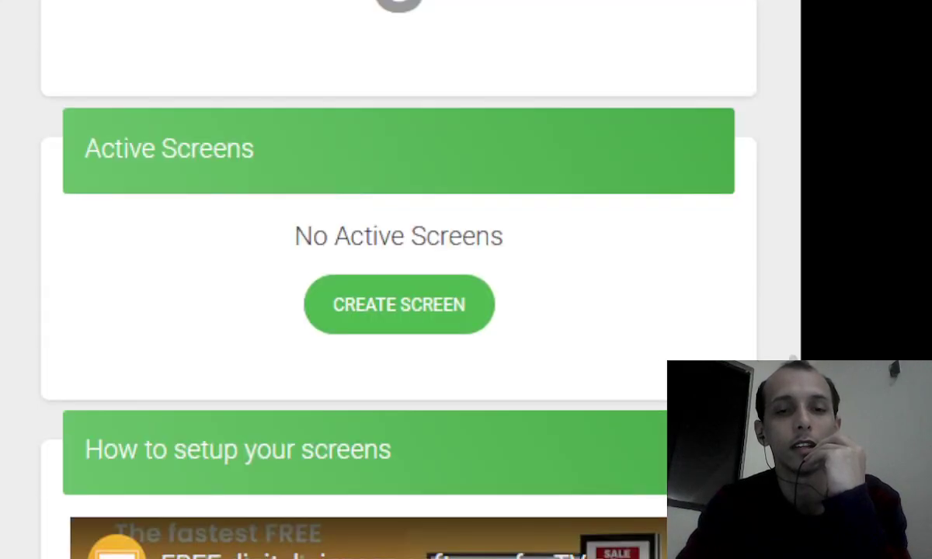
scroll(477, 481, up, 5)
scroll(477, 481, up, 5)
scroll(477, 481, up, 3)
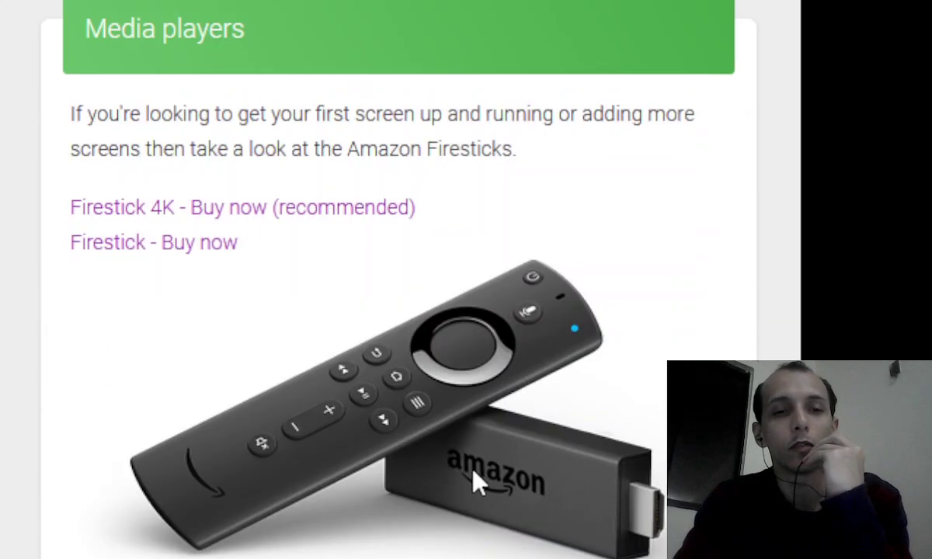
scroll(477, 482, up, 1)
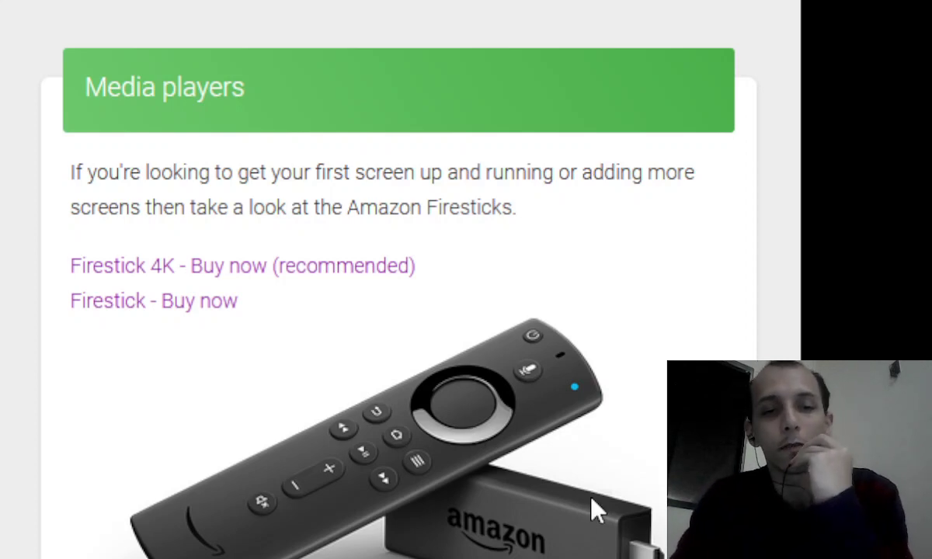
scroll(579, 443, up, 3)
scroll(575, 437, up, 4)
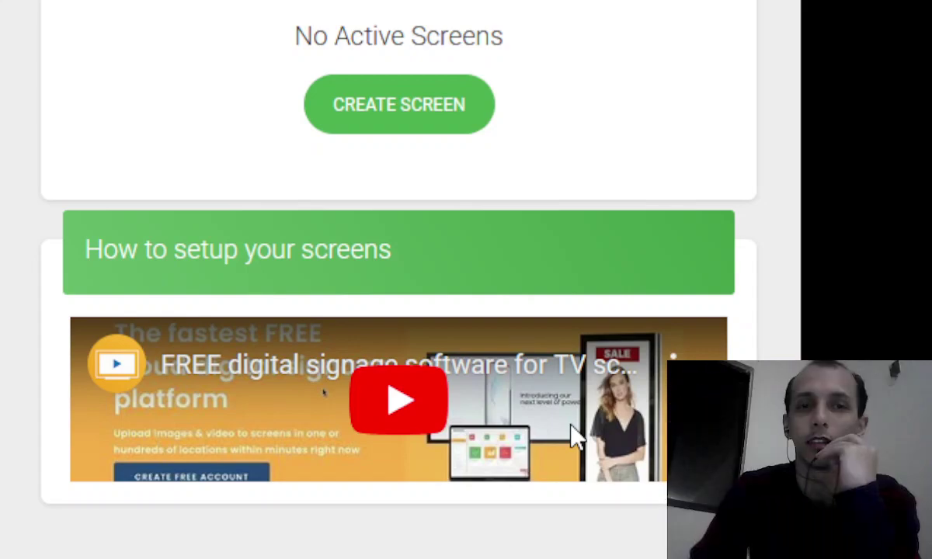
scroll(573, 438, up, 2)
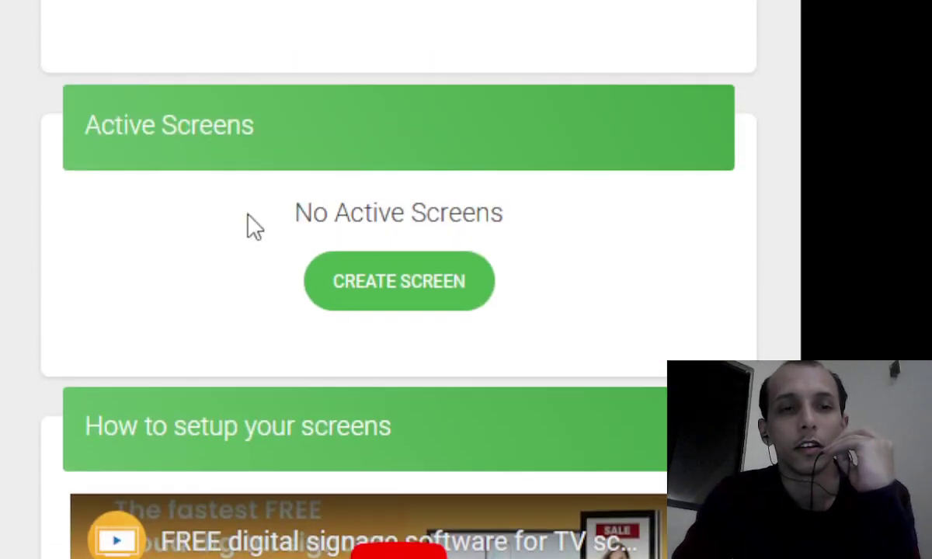
scroll(255, 225, up, 4)
scroll(255, 225, up, 5)
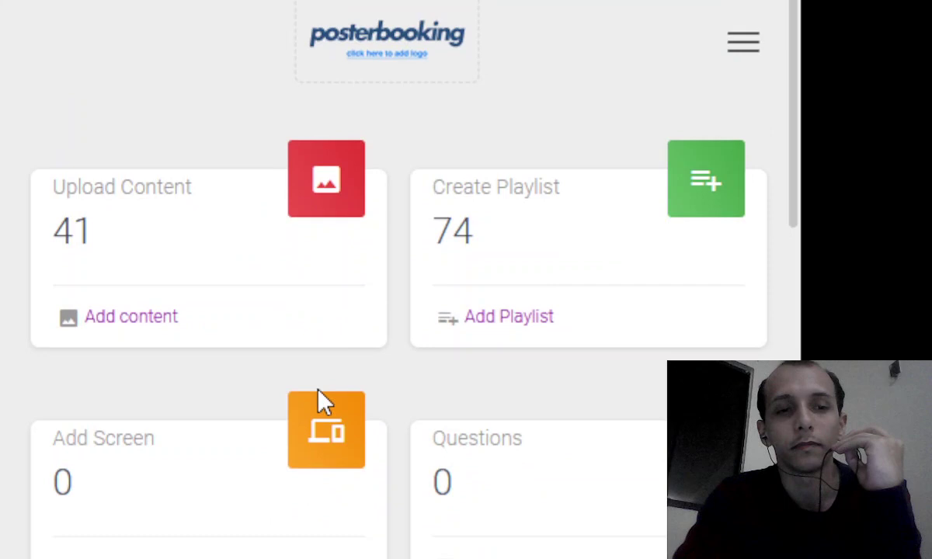
Fill the new-screen form with the screen's pairing code and the name 'bakery'
click(325, 438)
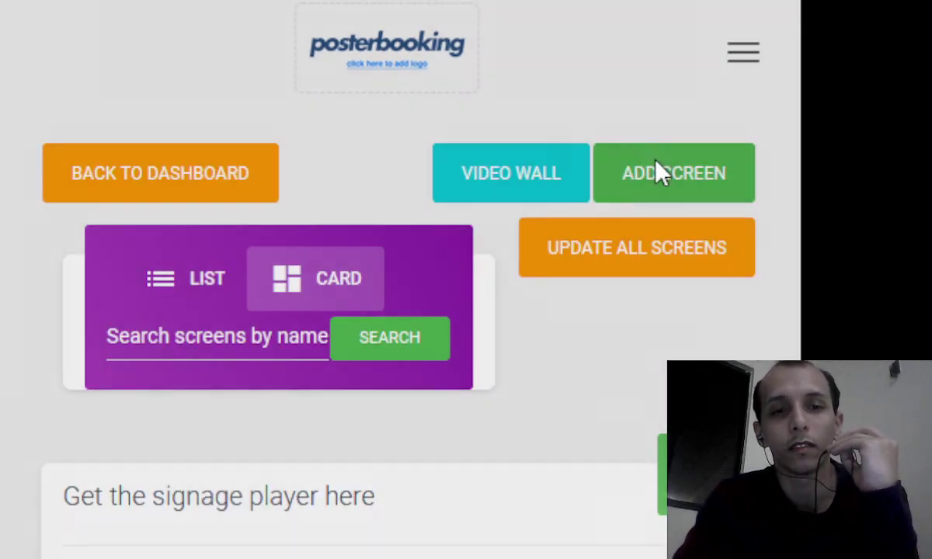
click(657, 171)
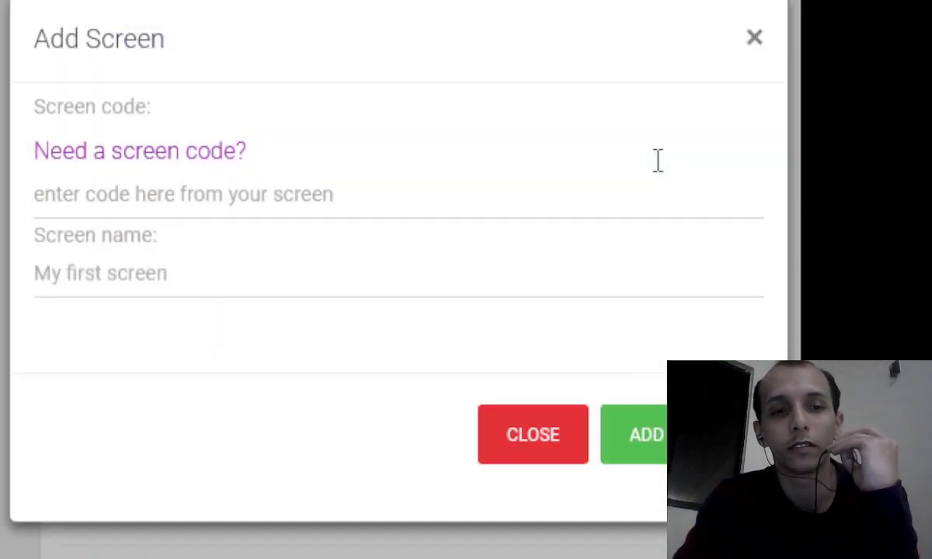
click(346, 195)
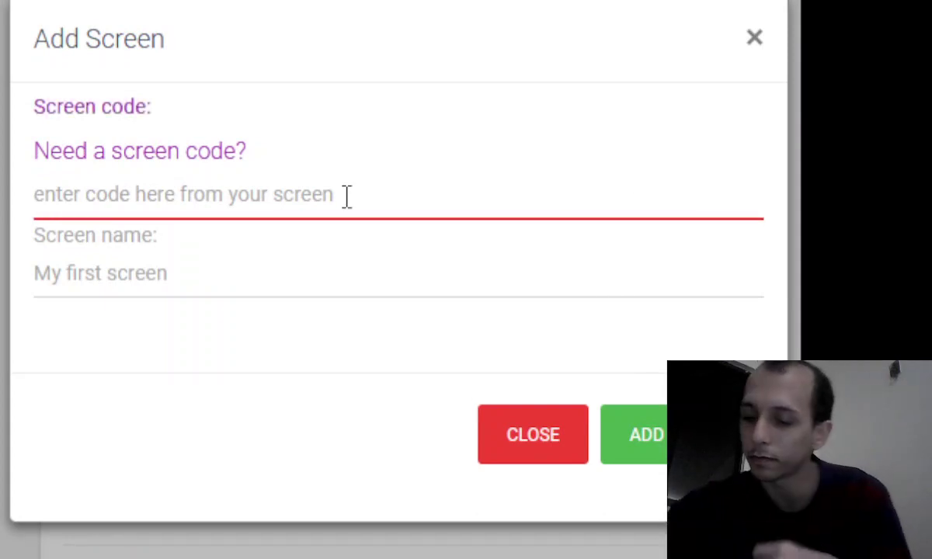
text(cqpxkdni)
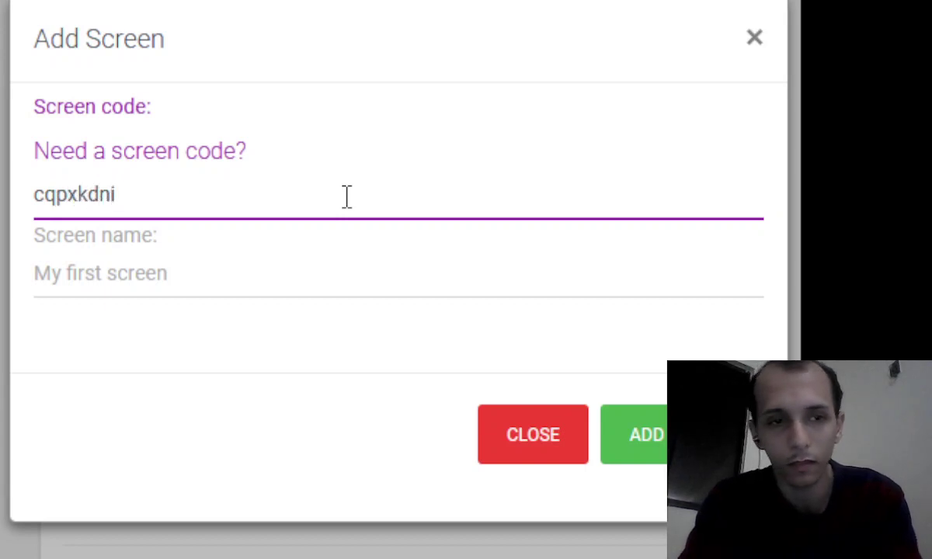
click(332, 277)
text(ba)
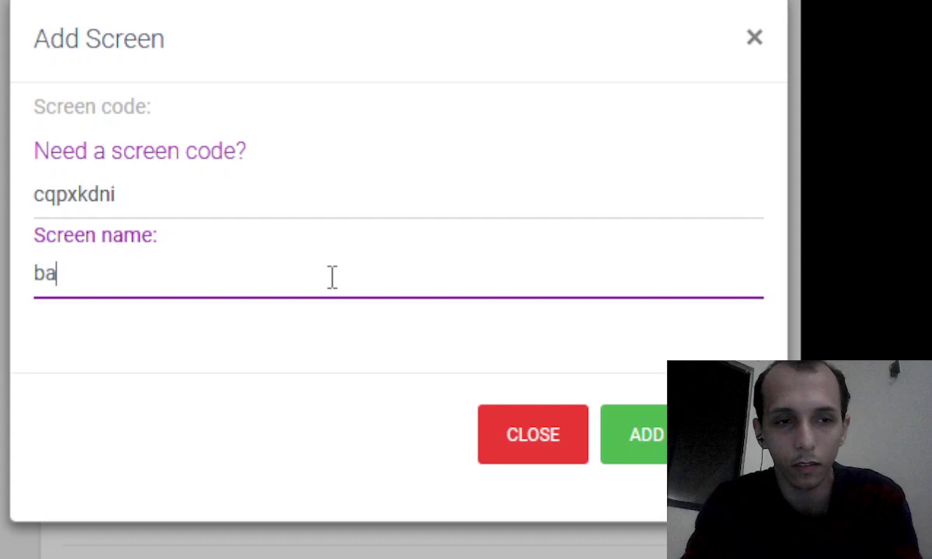
text(kery)
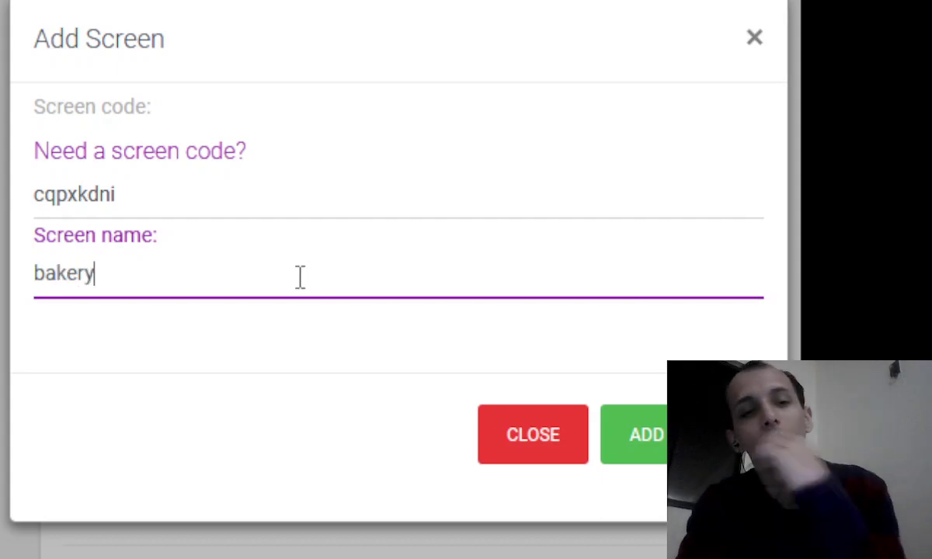
click(609, 406)
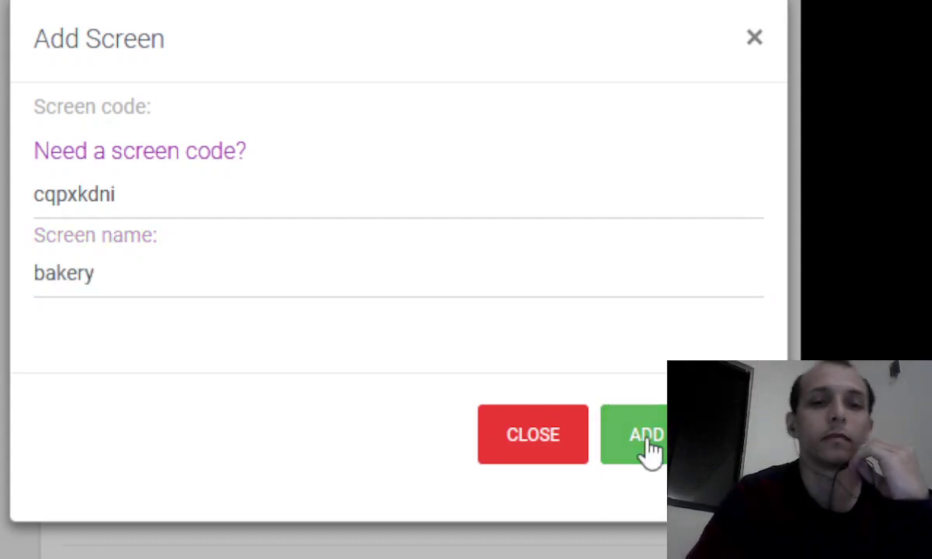
Create the bakery screen and browse the list of playlists to attach to it
click(646, 447)
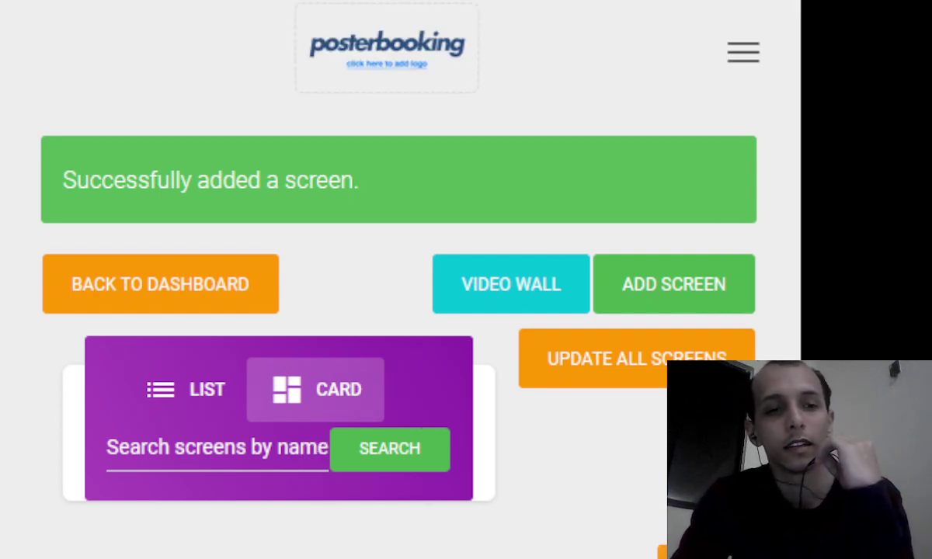
scroll(398, 310, down, 3)
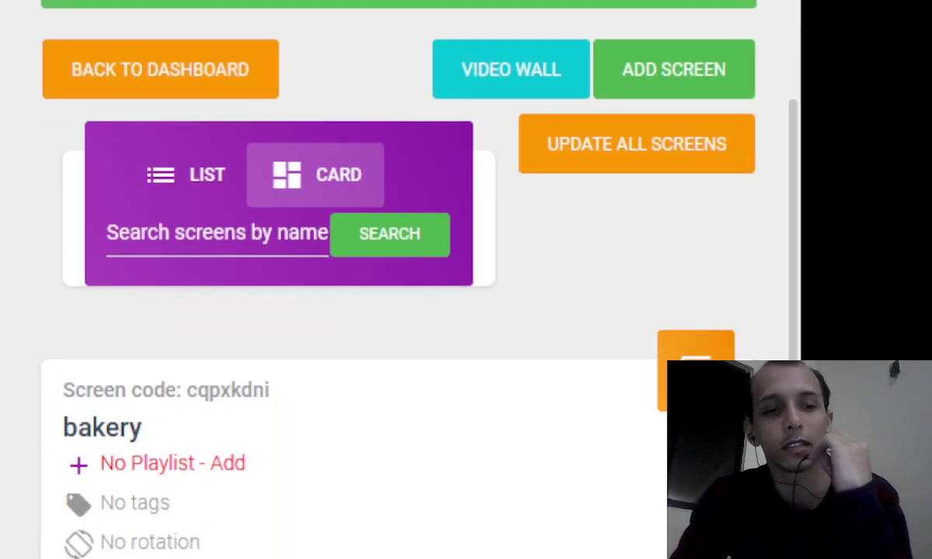
click(172, 463)
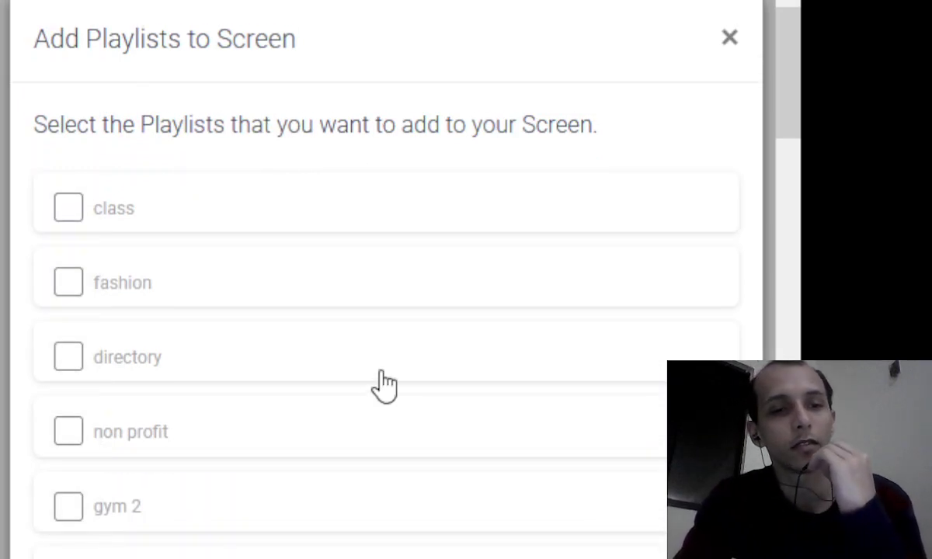
drag(796, 56, 788, 473)
scroll(387, 279, down, 5)
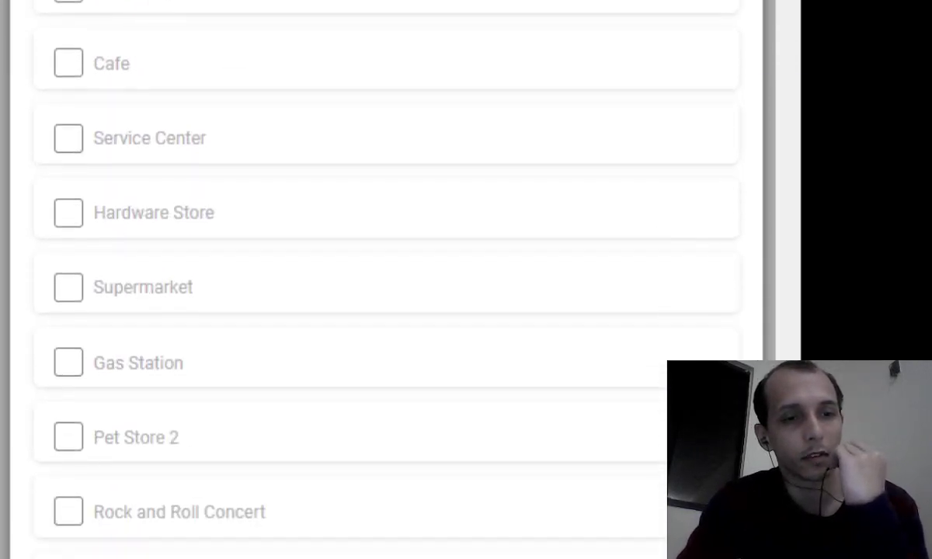
scroll(387, 279, down, 1)
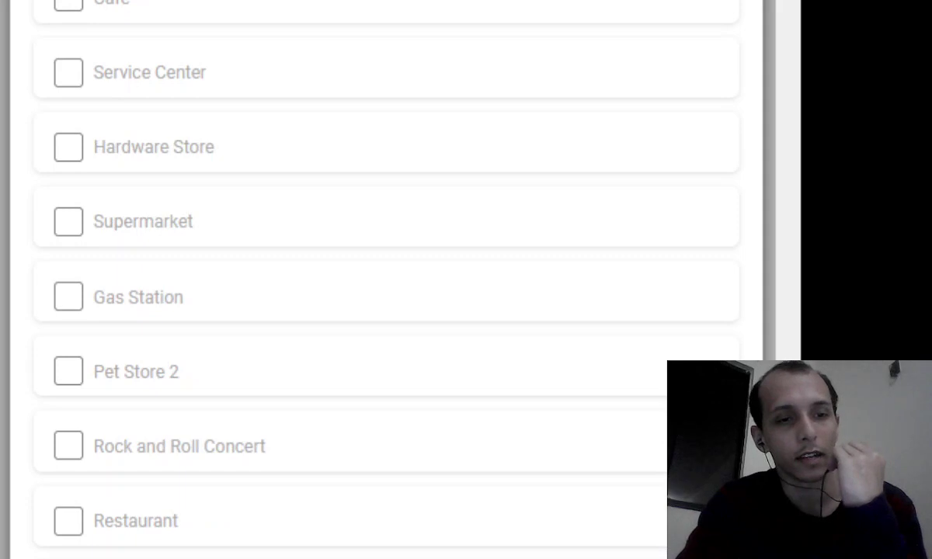
Close the category list without choosing one and create a new playlist named 'bakery'
click(722, 361)
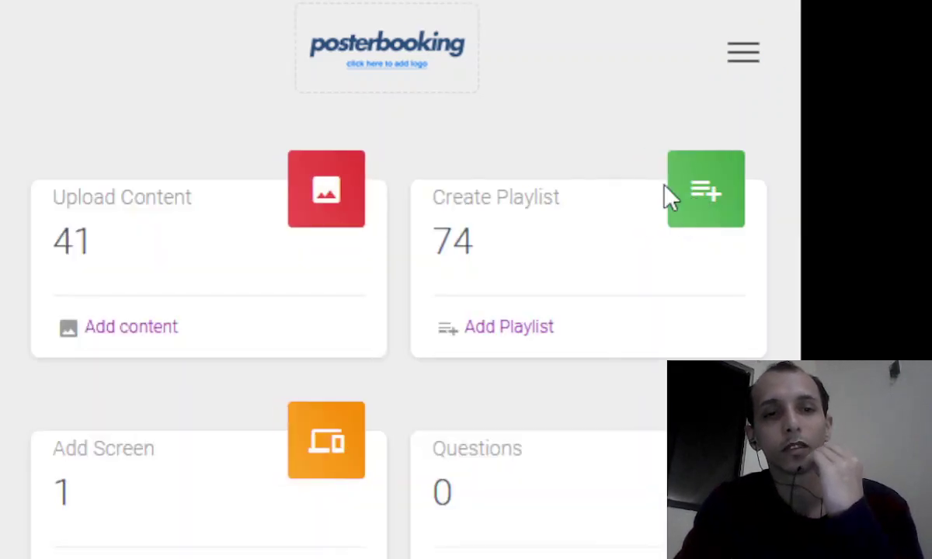
click(703, 208)
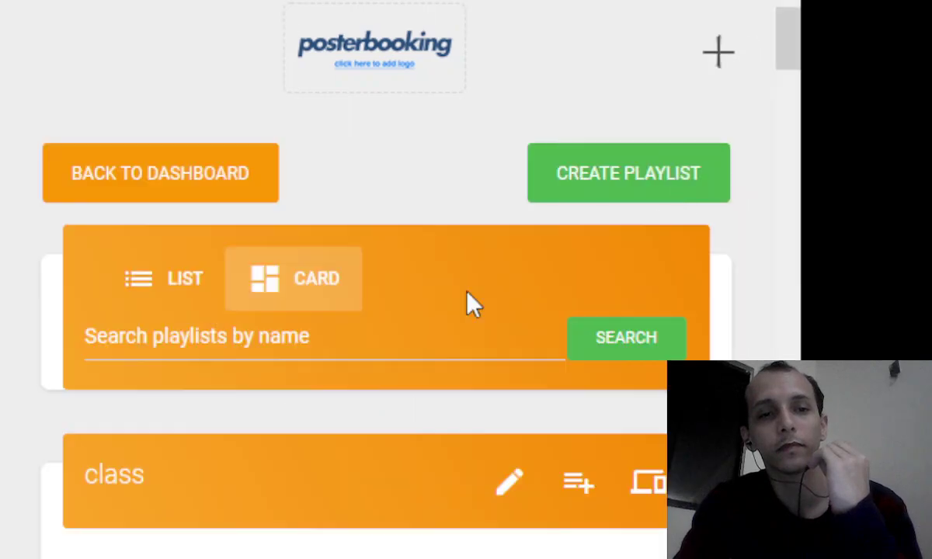
click(605, 189)
click(401, 142)
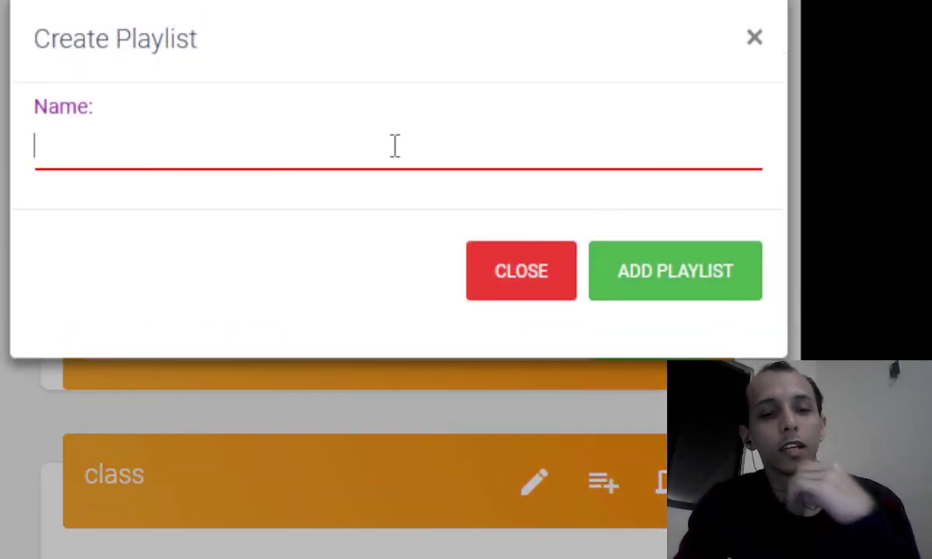
text(baker)
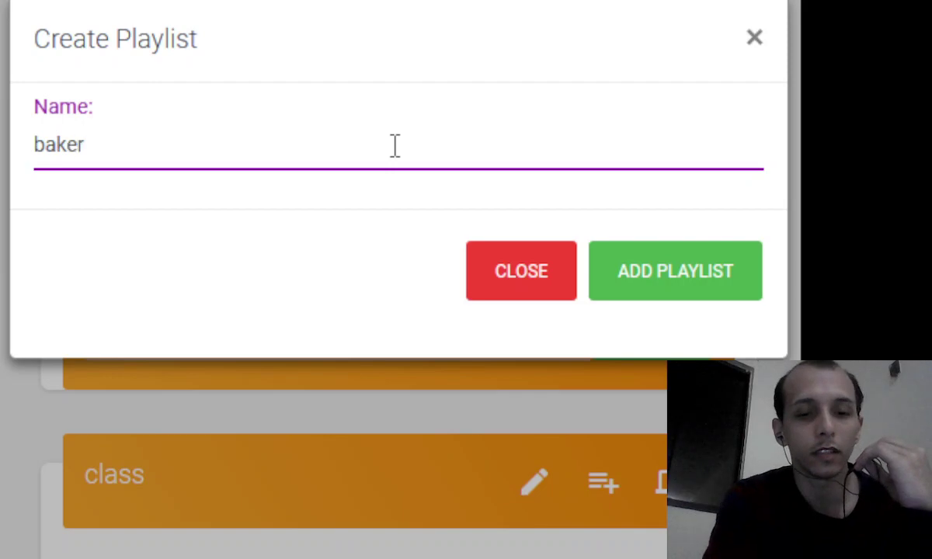
text(y)
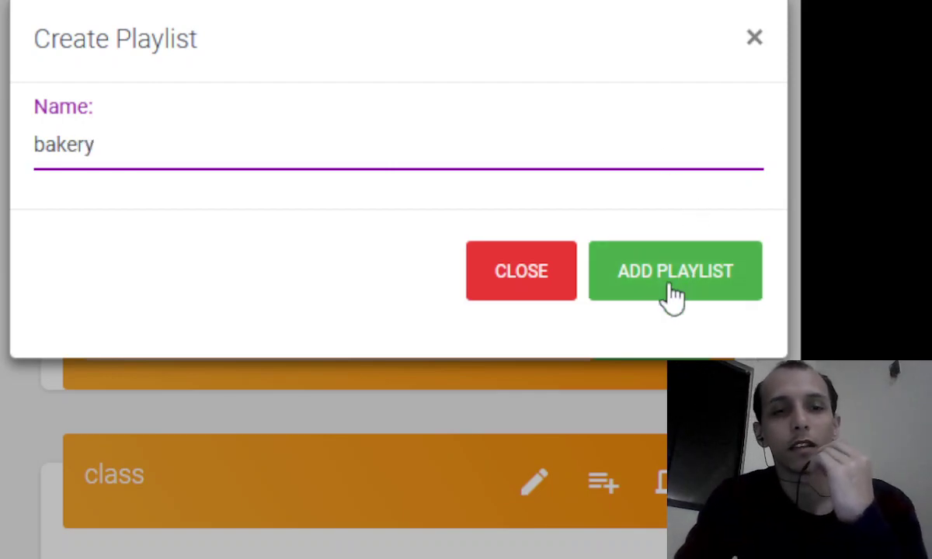
click(667, 285)
click(501, 272)
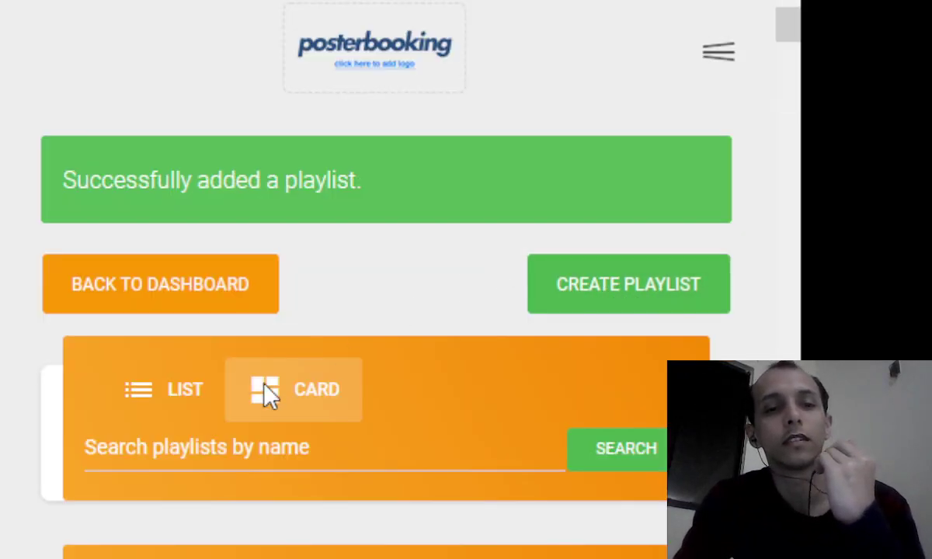
scroll(396, 531, down, 2)
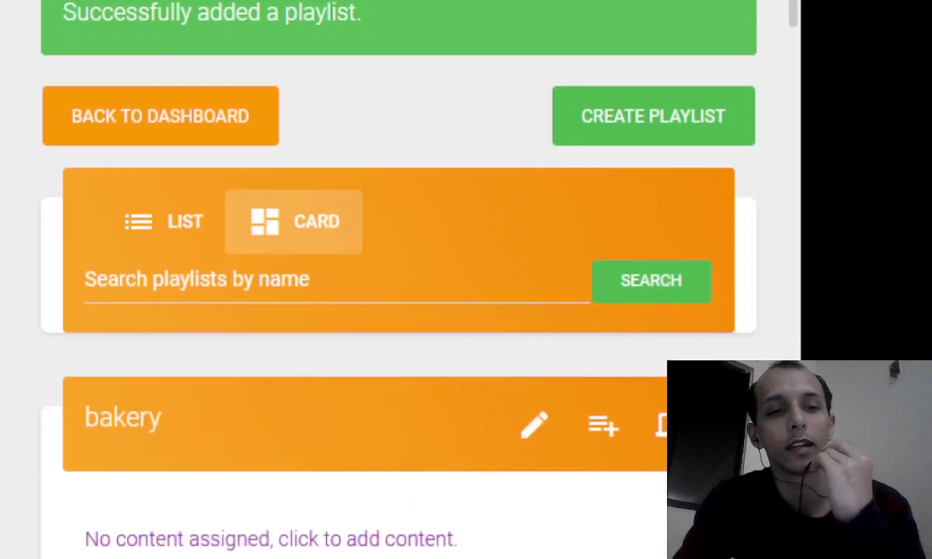
Open the bakery playlist's upload page, browse the image thumbnails, and add the chosen content
click(311, 540)
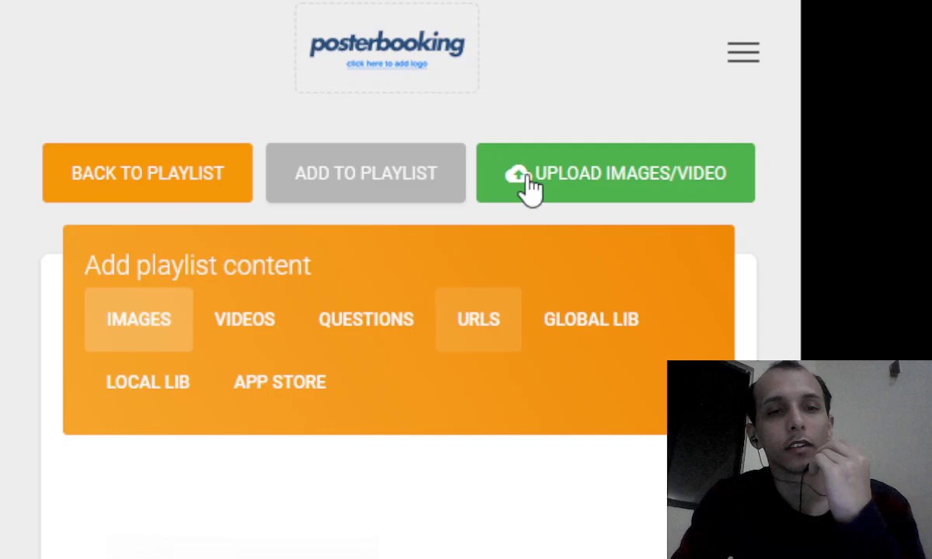
click(526, 175)
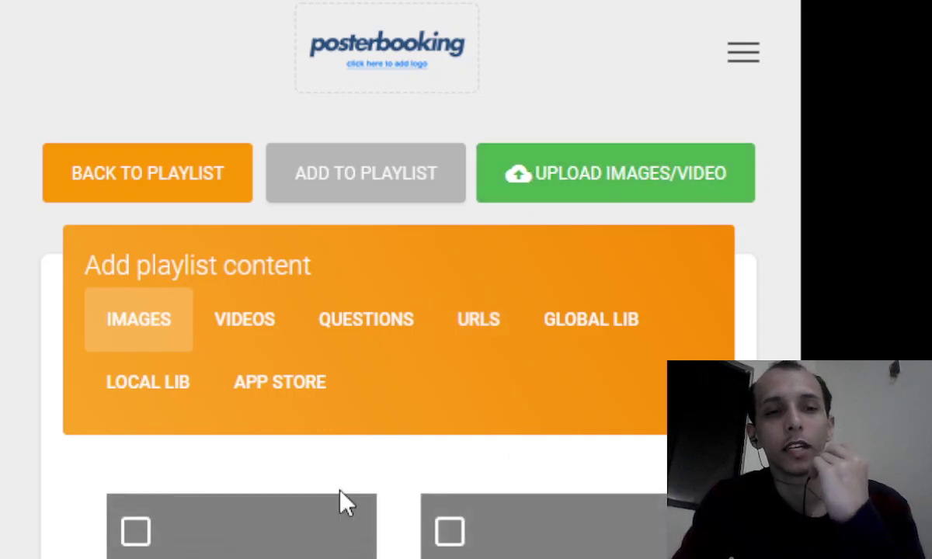
scroll(435, 481, down, 2)
scroll(486, 326, up, 2)
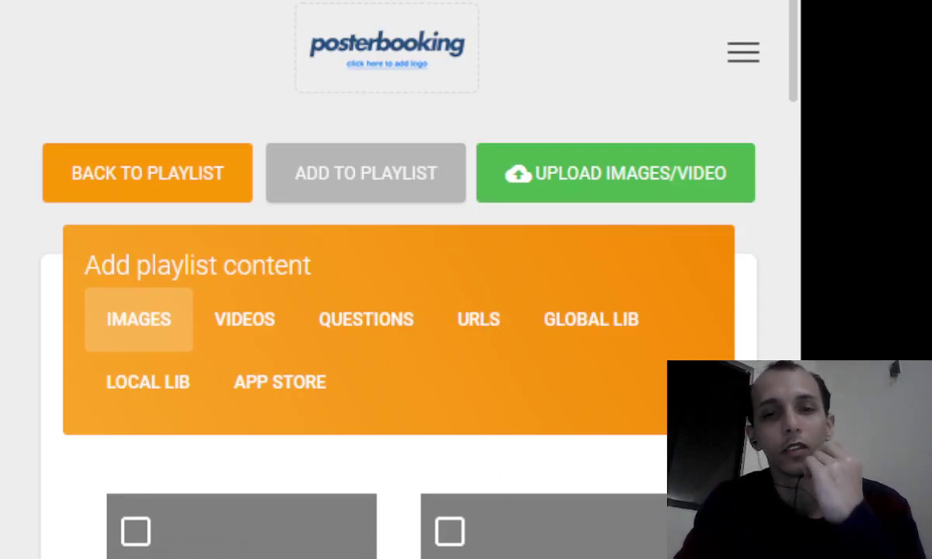
scroll(525, 536, down, 3)
scroll(528, 516, up, 1)
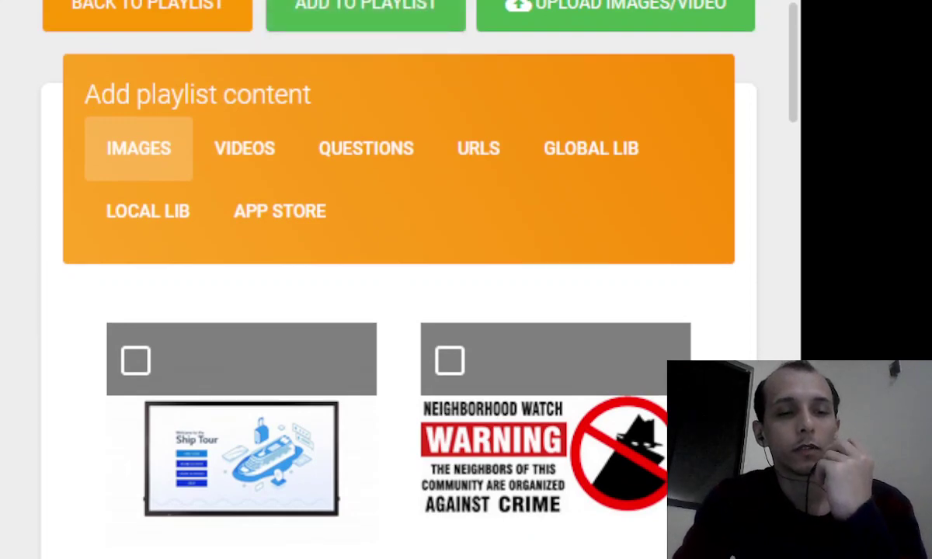
scroll(438, 497, up, 3)
click(317, 185)
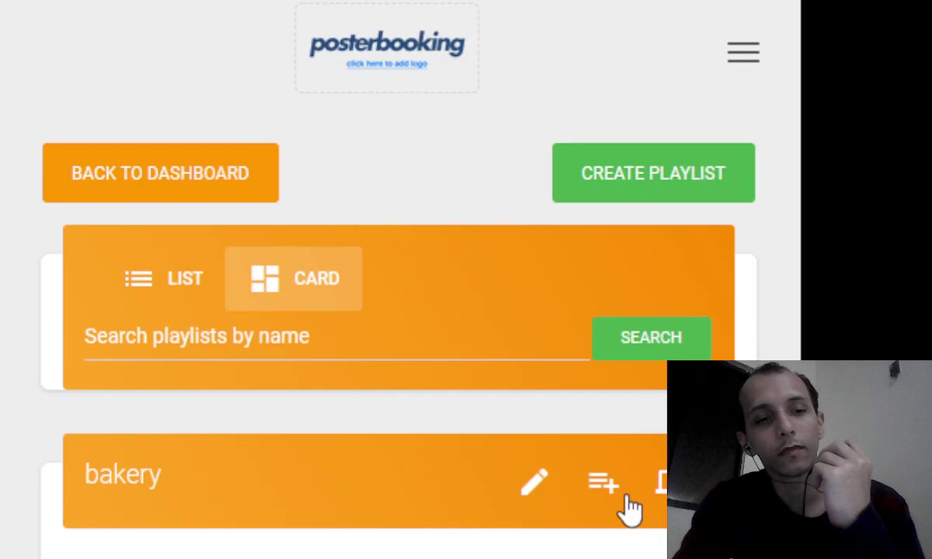
scroll(198, 544, down, 2)
scroll(186, 287, up, 2)
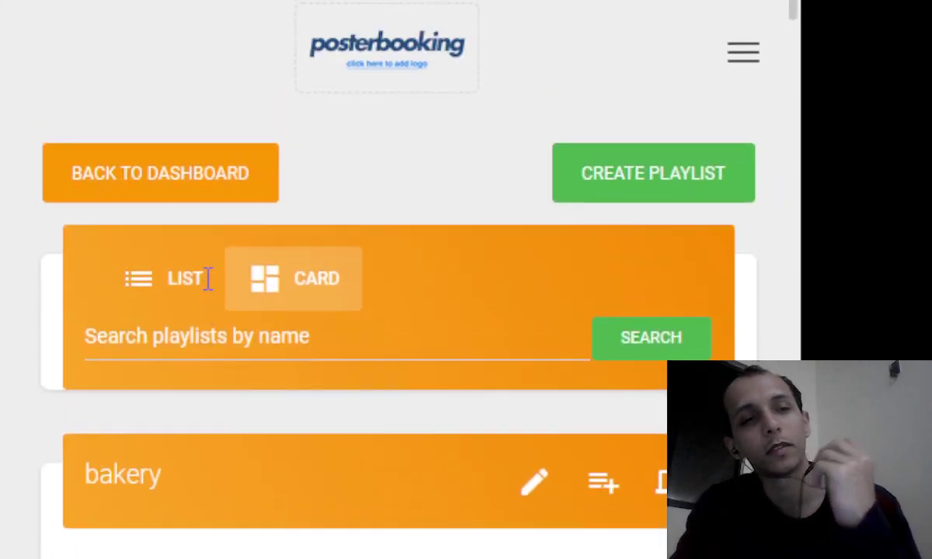
From the dashboard, open the bakery screen's playlist picker and tick the bakery playlist
click(136, 197)
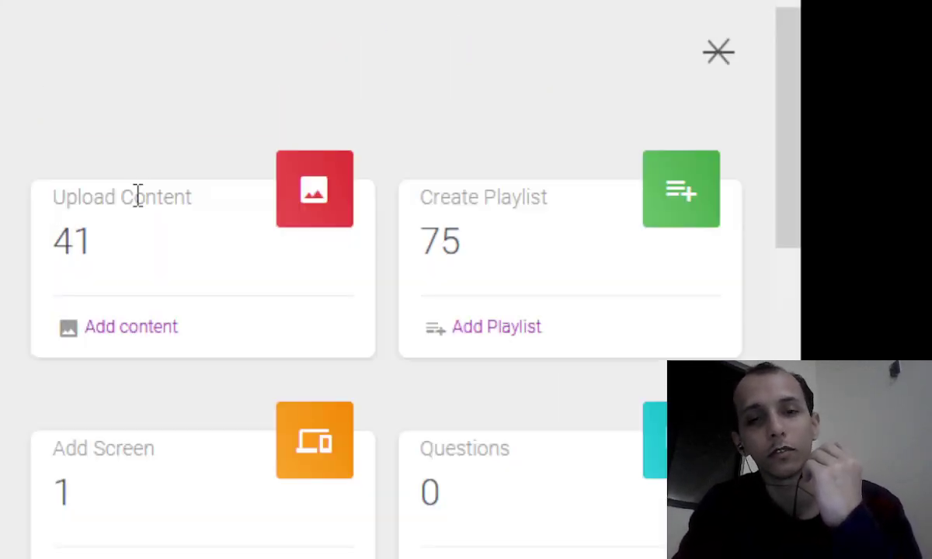
click(331, 445)
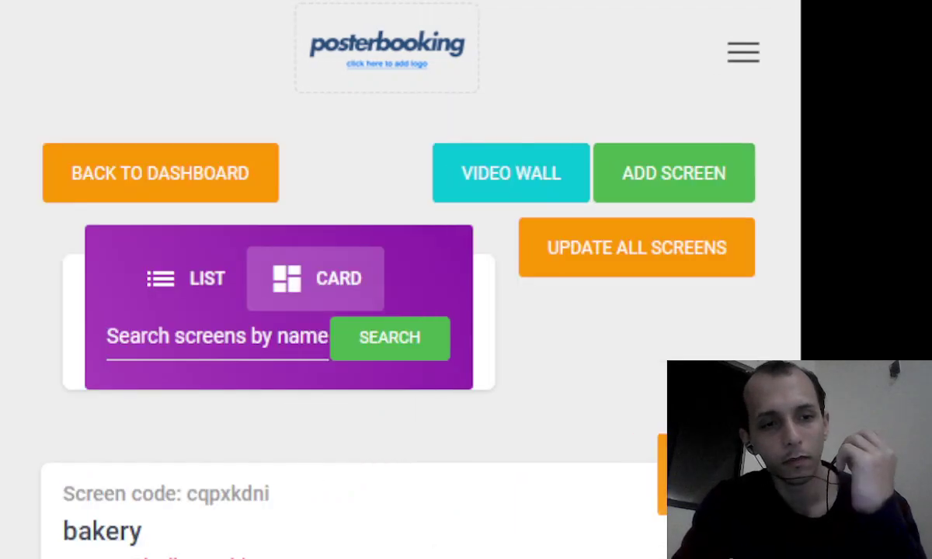
click(662, 474)
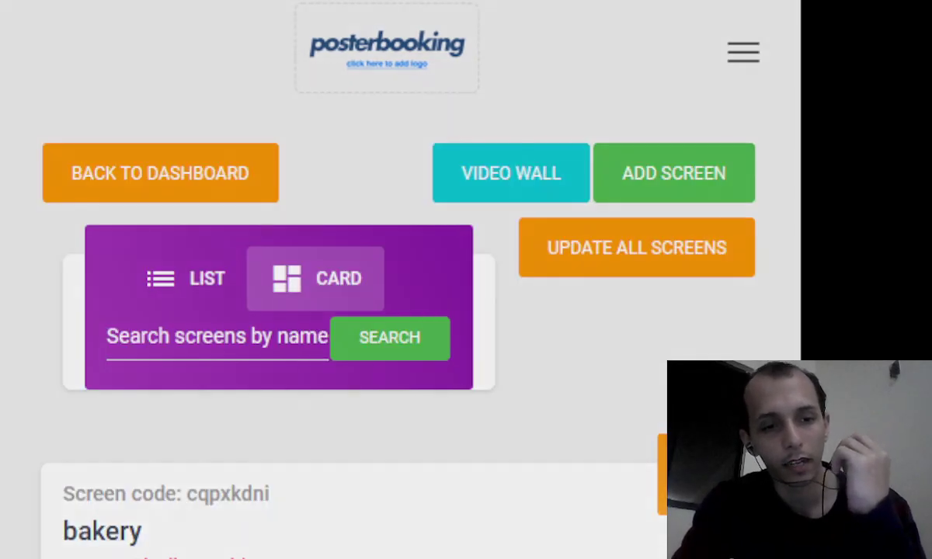
click(70, 210)
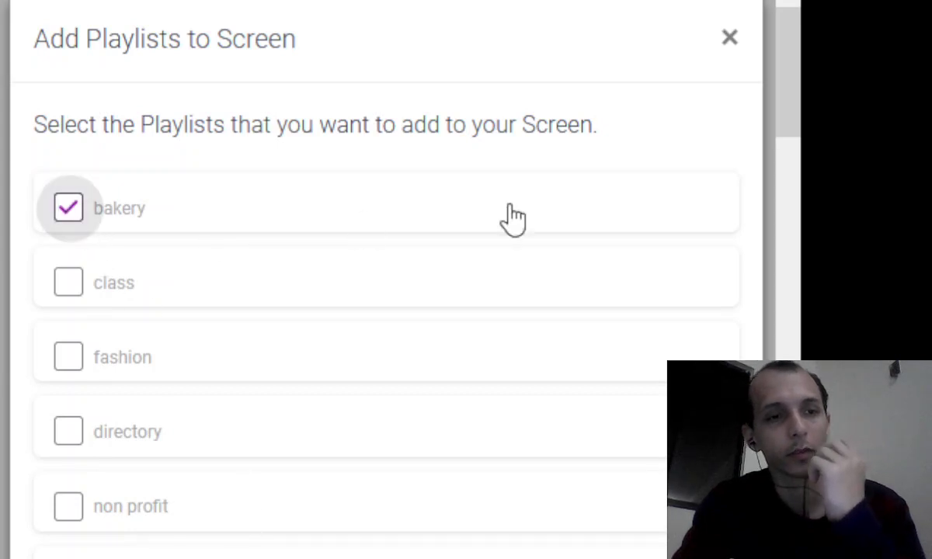
drag(787, 96, 786, 435)
scroll(386, 280, down, 5)
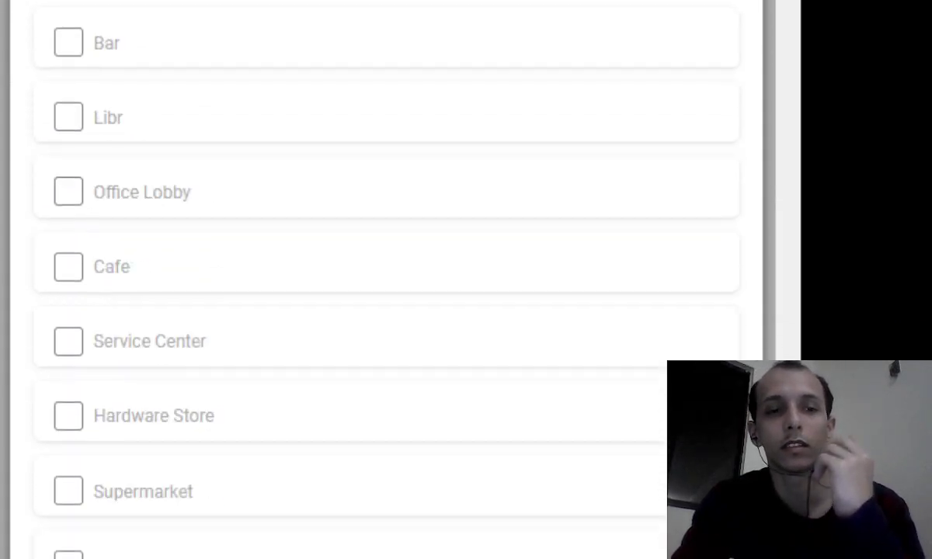
scroll(386, 280, down, 3)
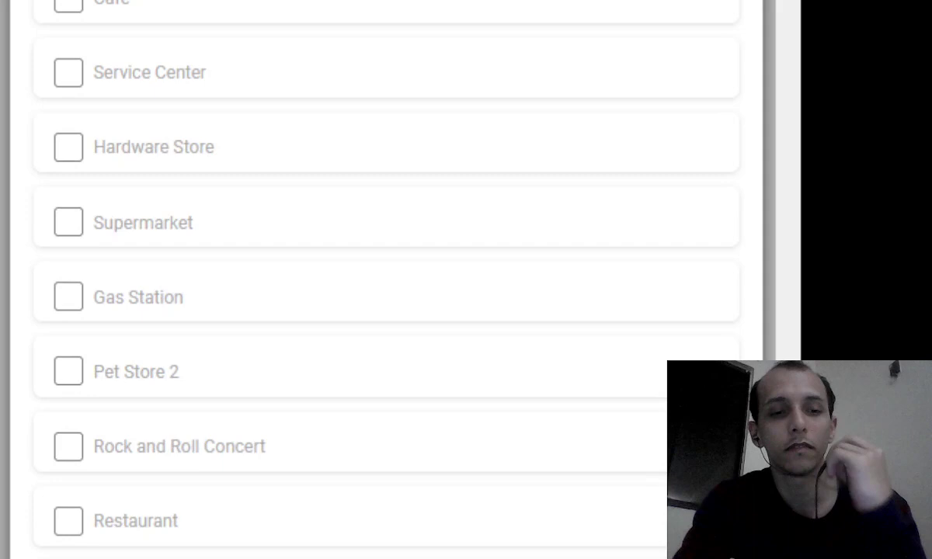